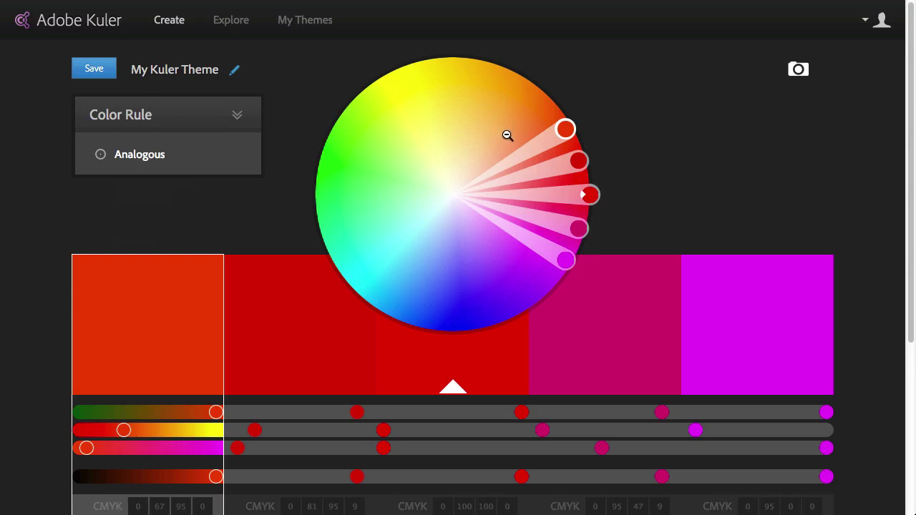
# Step: Shift the base colour toward orange and spread the Analogous theme across green, orange, red, blue and cyan
pyautogui.moveTo(564, 129)
pyautogui.mouseDown()
pyautogui.moveTo(476, 101)
pyautogui.moveTo(509, 104)
pyautogui.moveTo(526, 117)
pyautogui.moveTo(432, 91)
pyautogui.mouseUp()
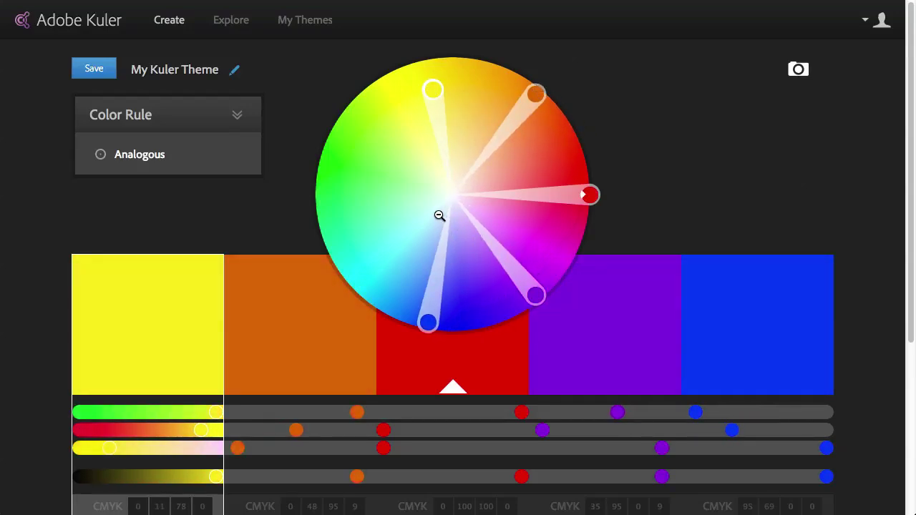
pyautogui.click(175, 117)
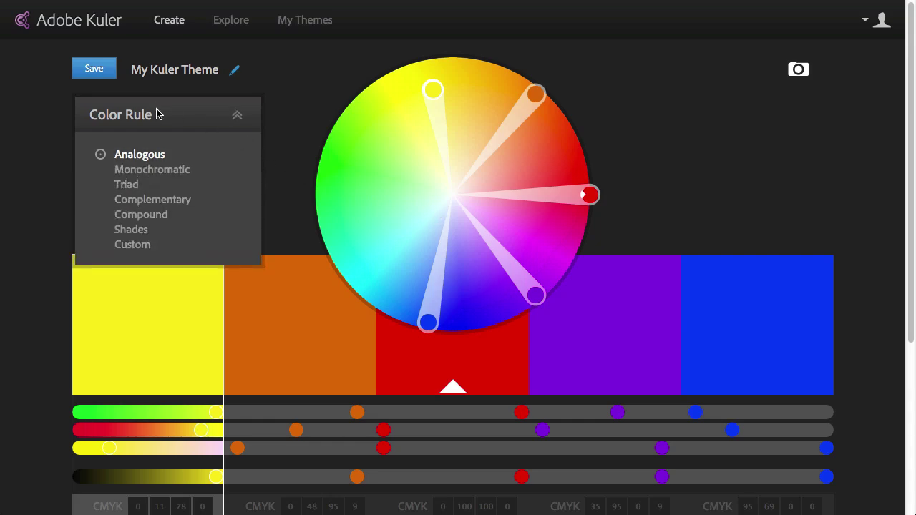
pyautogui.click(134, 162)
pyautogui.moveTo(432, 90); pyautogui.dragTo(329, 107)
pyautogui.click(233, 151)
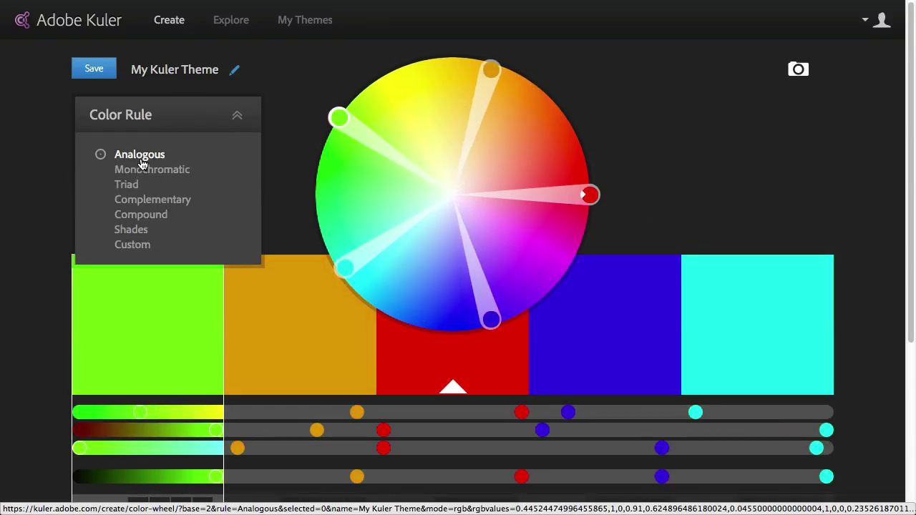
# Step: Apply the Monochromatic rule, shifting its shades toward golden orange and then back to red
pyautogui.click(141, 170)
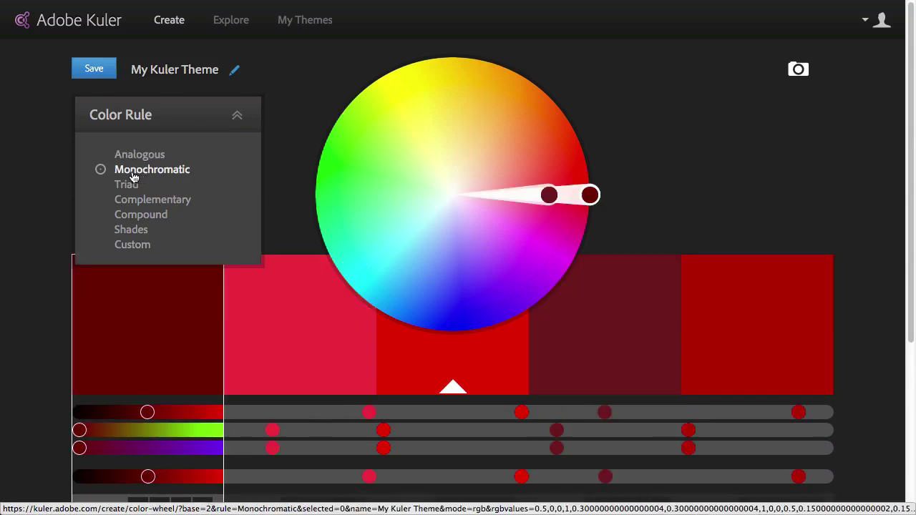
pyautogui.moveTo(590, 195); pyautogui.dragTo(406, 206)
pyautogui.moveTo(343, 219); pyautogui.dragTo(557, 129)
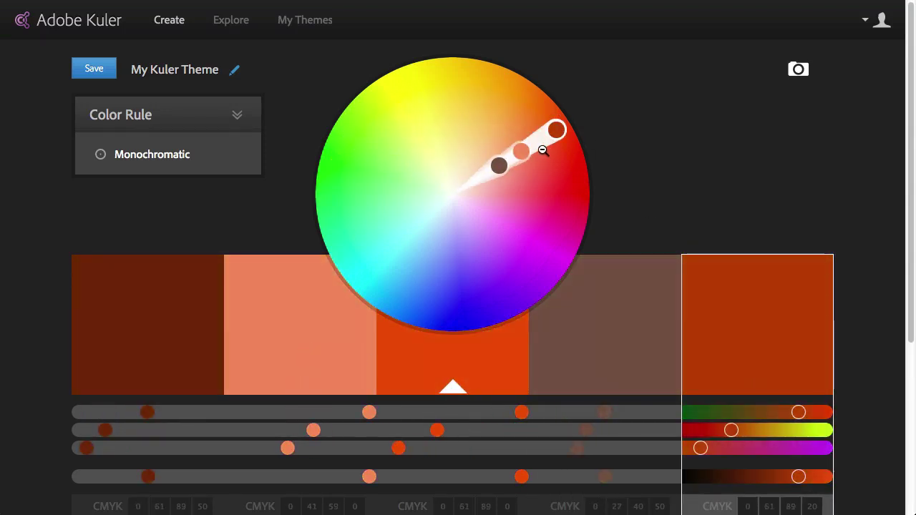
pyautogui.moveTo(556, 131); pyautogui.dragTo(561, 189)
# Step: Try Triad and Complementary, then settle on Compound rotated toward magenta and yellow
pyautogui.click(97, 172)
pyautogui.click(128, 188)
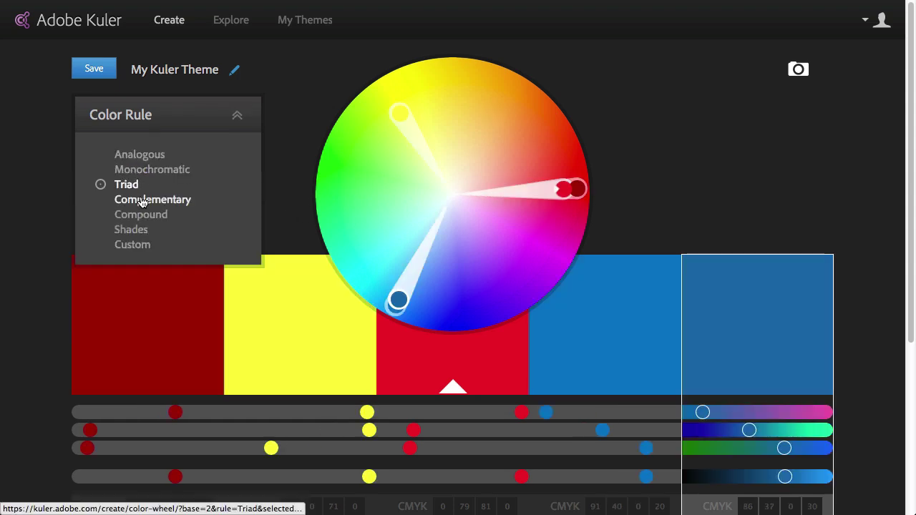
pyautogui.click(141, 201)
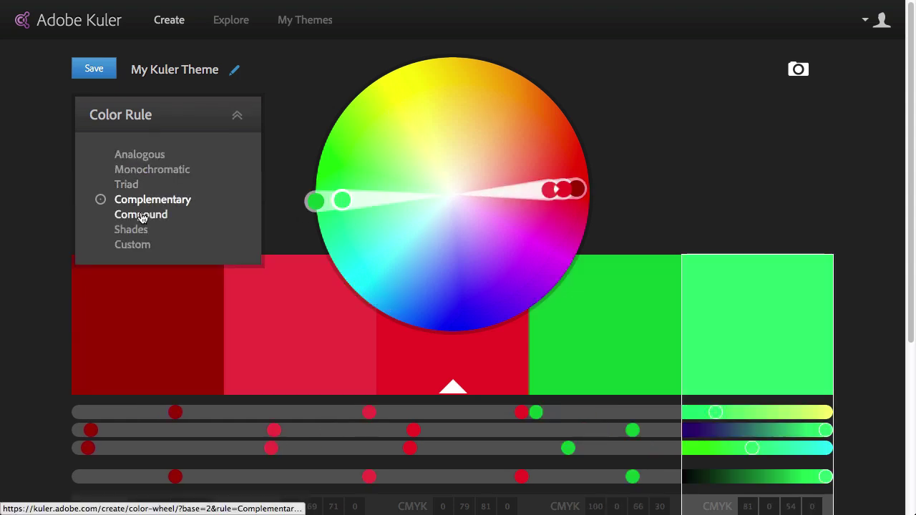
pyautogui.click(142, 216)
pyautogui.moveTo(347, 137); pyautogui.dragTo(446, 88)
# Step: Switch to the Custom rule and make the colours green, brown and light blue
pyautogui.moveTo(209, 161)
pyautogui.moveTo(124, 144)
pyautogui.click(140, 247)
pyautogui.moveTo(444, 88); pyautogui.dragTo(357, 151)
pyautogui.moveTo(503, 217); pyautogui.dragTo(520, 148)
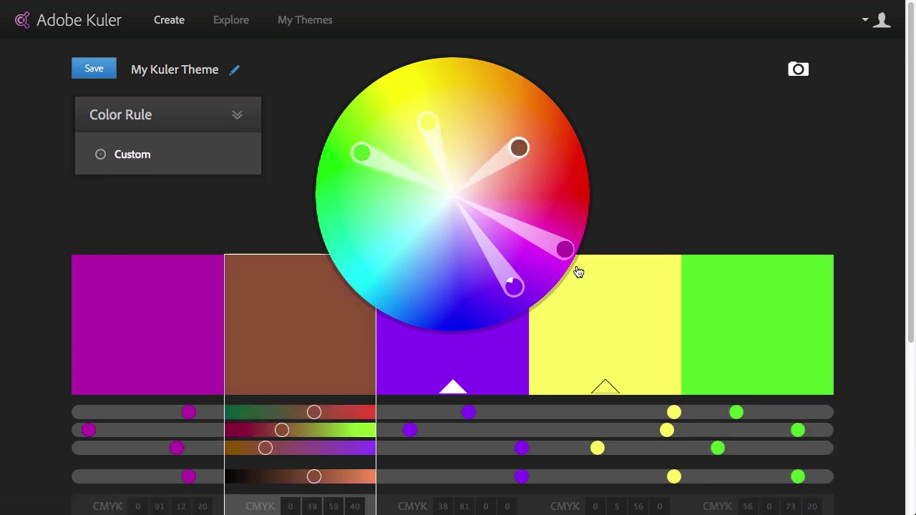
pyautogui.moveTo(563, 249); pyautogui.dragTo(423, 263)
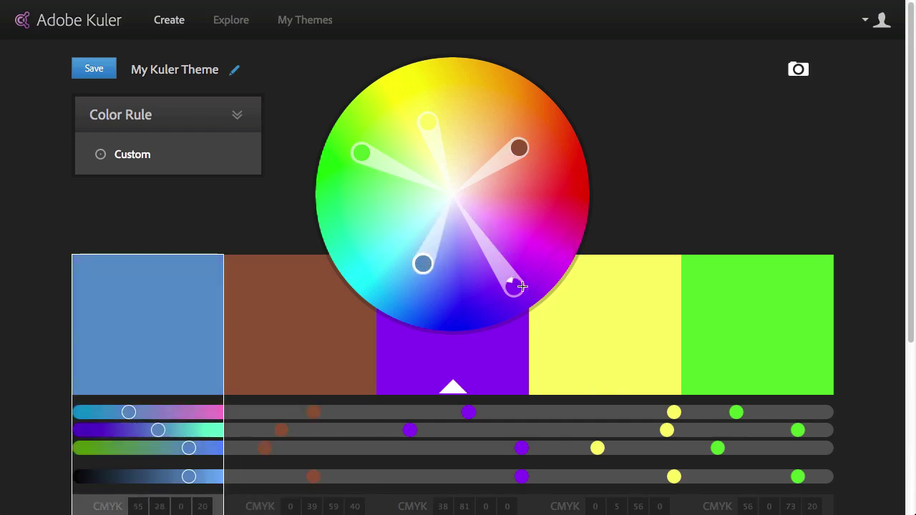
# Step: Make the middle colour orange, the fourth bright yellow and the fifth brighter green (3ECC65)
pyautogui.moveTo(522, 287); pyautogui.dragTo(488, 87)
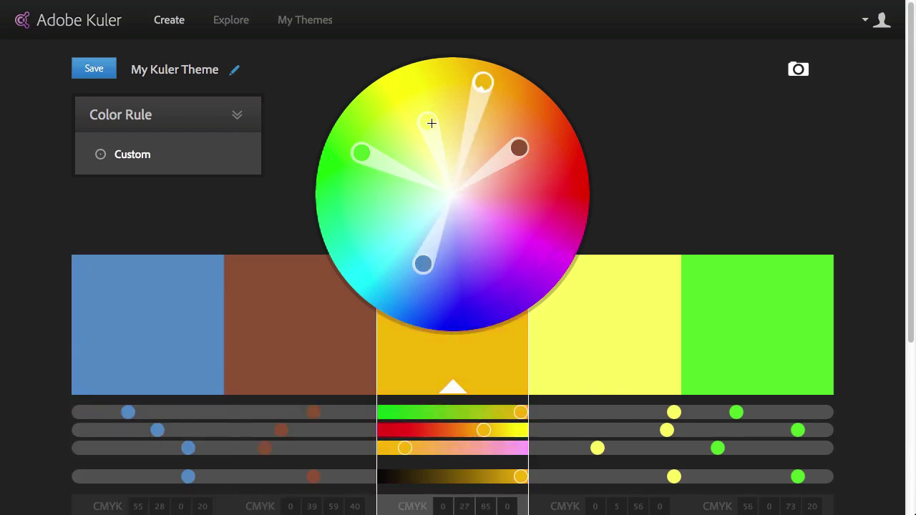
pyautogui.moveTo(432, 123); pyautogui.dragTo(413, 87)
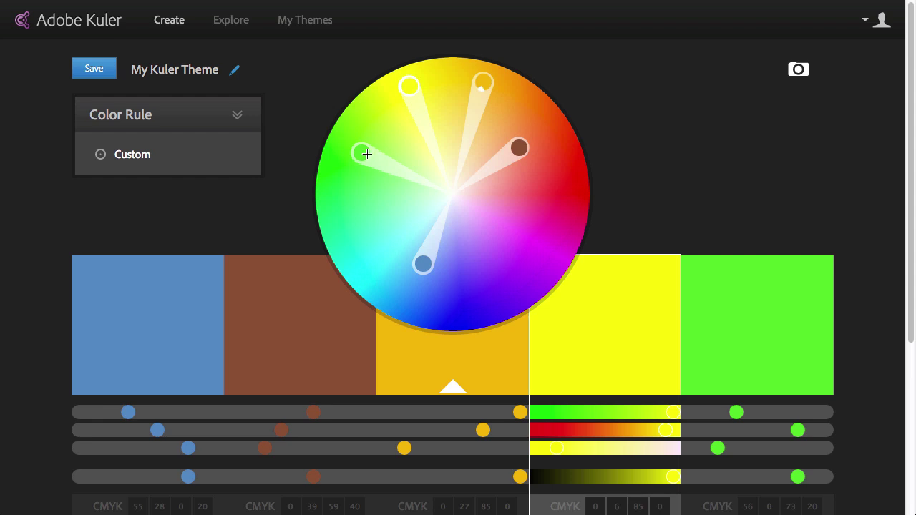
pyautogui.moveTo(361, 152); pyautogui.dragTo(356, 193)
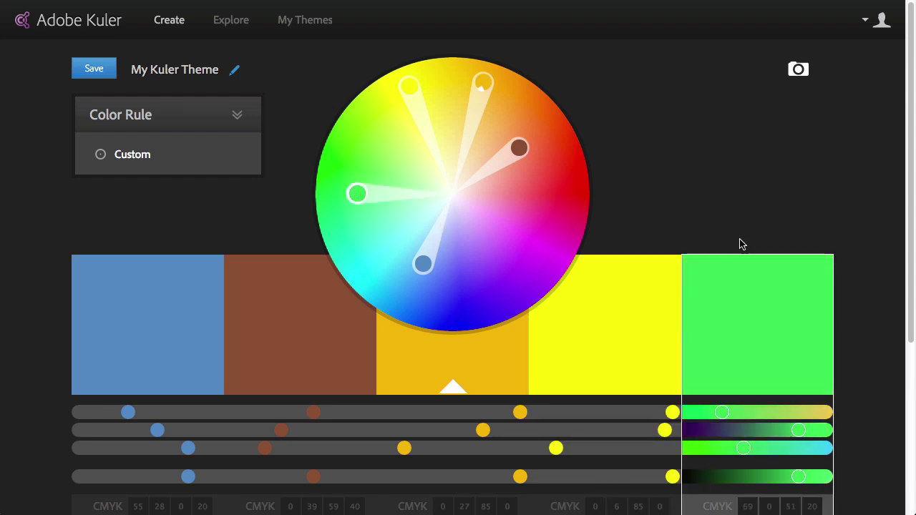
pyautogui.scroll(-3, 867, 288)
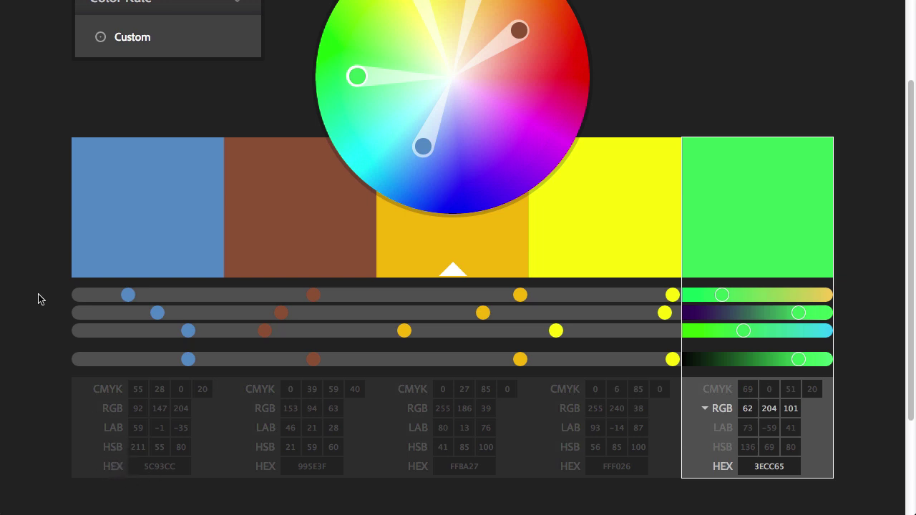
pyautogui.scroll(3, 41, 308)
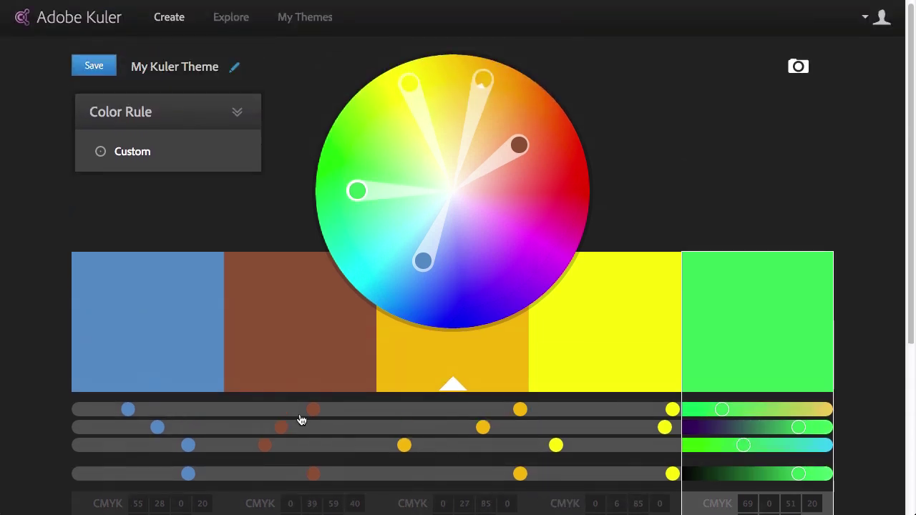
pyautogui.scroll(-1, 288, 418)
pyautogui.scroll(1, 289, 412)
pyautogui.scroll(1, 289, 412)
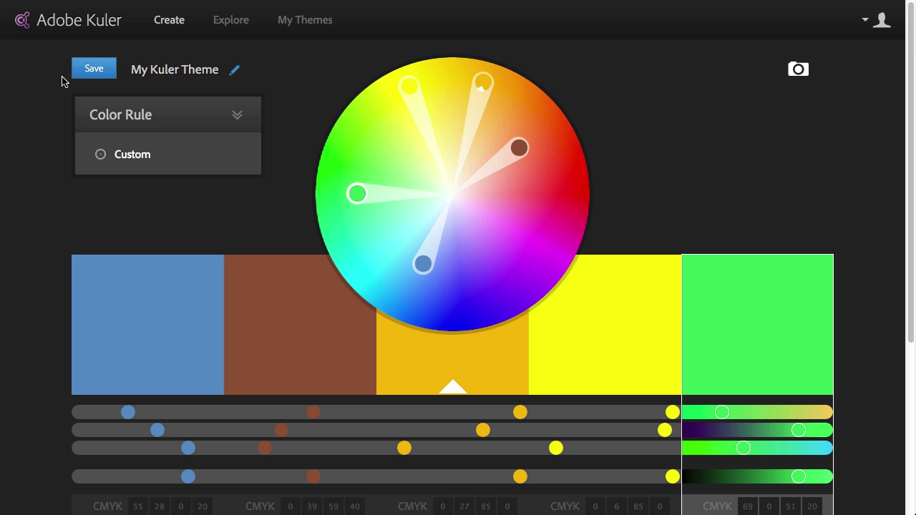
# Step: Save the custom theme and rename it 'PSD tuts plus test'
pyautogui.click(91, 70)
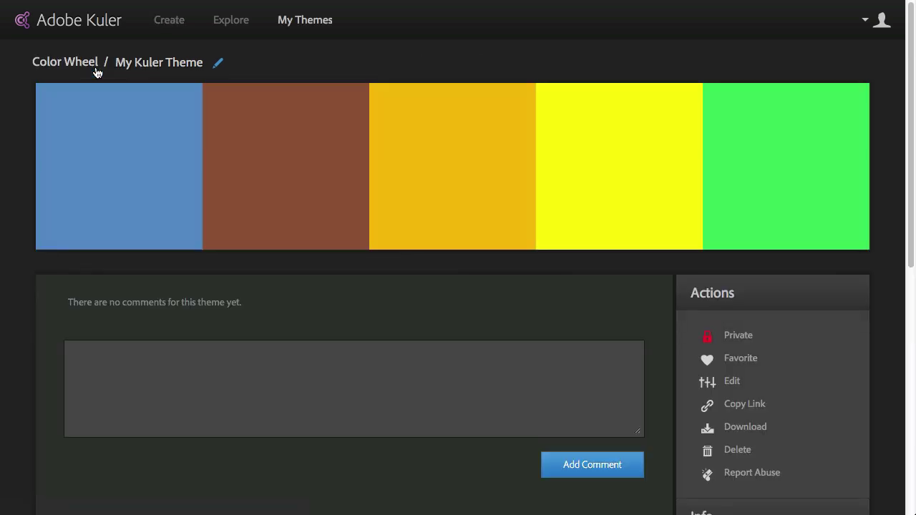
pyautogui.click(218, 63)
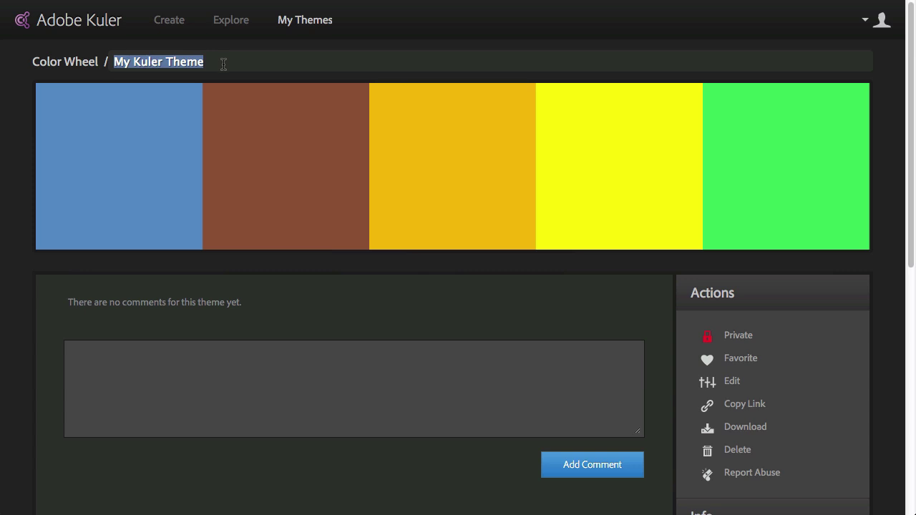
pyautogui.write('PSD tuts3')
pyautogui.press('BackSpace')
pyautogui.write('plus test')
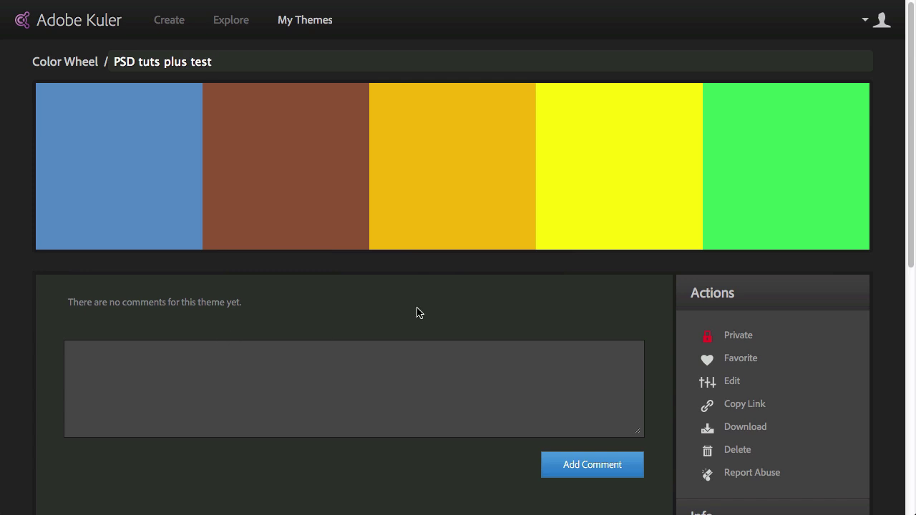
# Step: Set the theme's visibility to Public
pyautogui.click(752, 338)
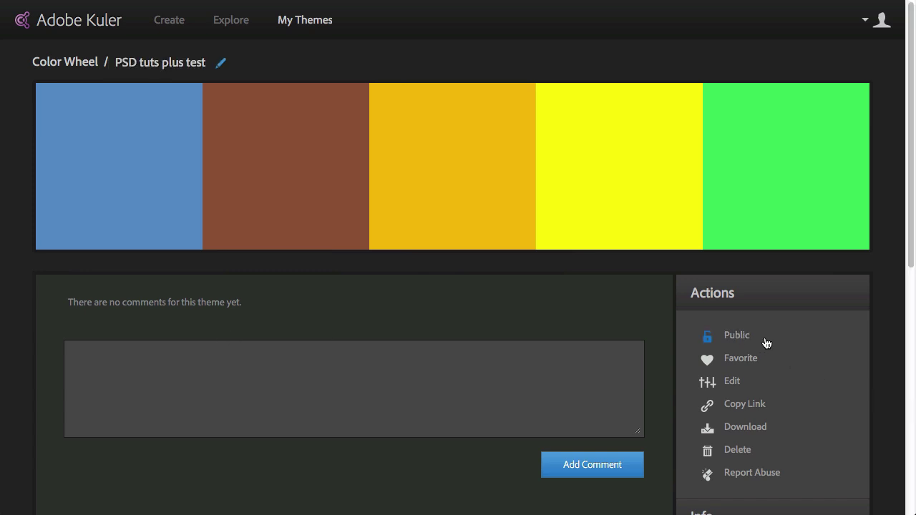
pyautogui.click(742, 339)
pyautogui.click(742, 340)
# Step: Review the saved theme's page and view its five swatches full screen
pyautogui.scroll(-3, 789, 364)
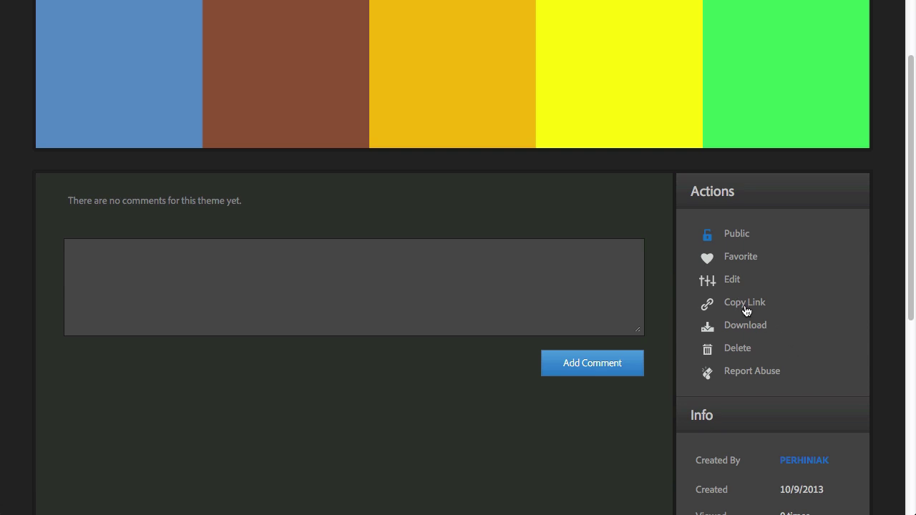
pyautogui.scroll(-5, 844, 346)
pyautogui.scroll(2, 726, 225)
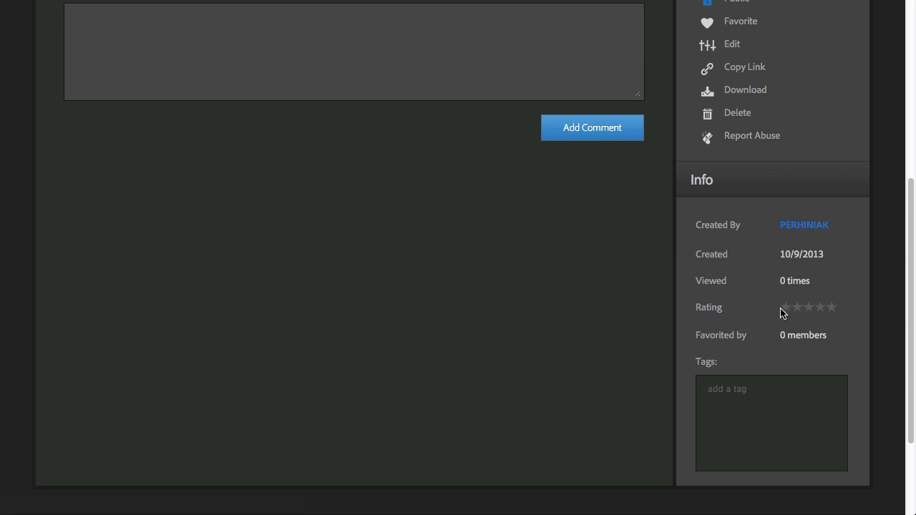
pyautogui.scroll(5, 427, 174)
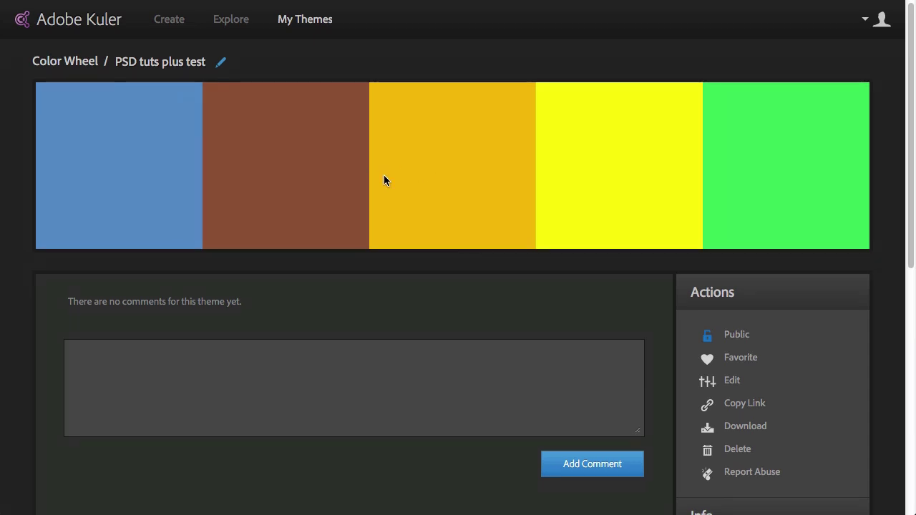
pyautogui.moveTo(384, 183)
pyautogui.click(461, 172)
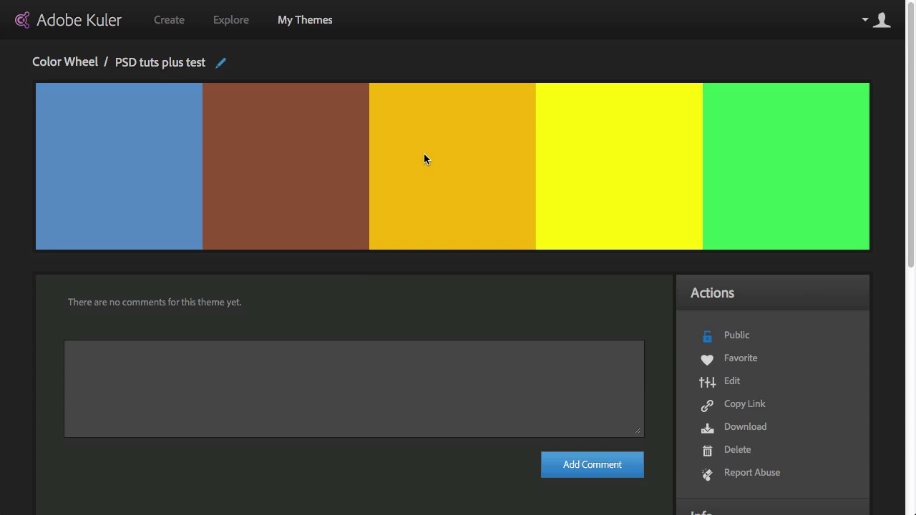
# Step: Open Explore and scroll down the All Themes grid, headed by 'PSD tuts plus test'
pyautogui.click(243, 25)
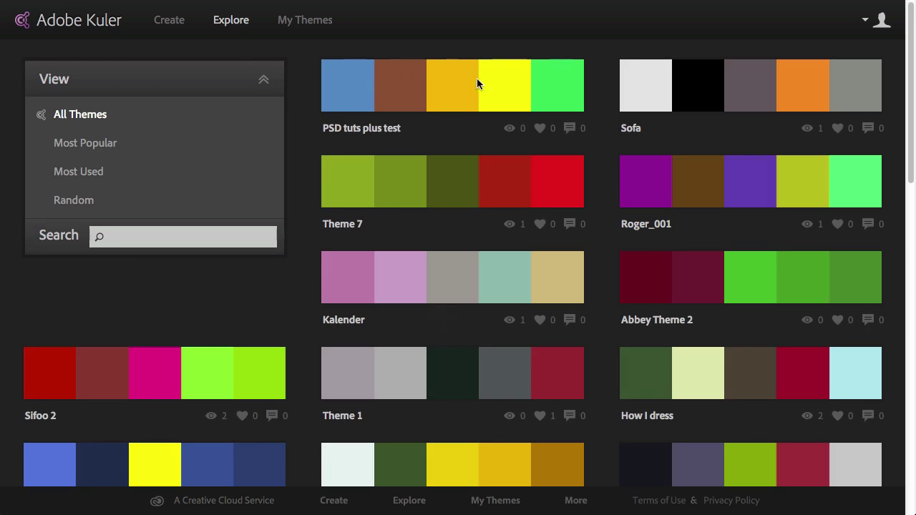
pyautogui.moveTo(475, 80)
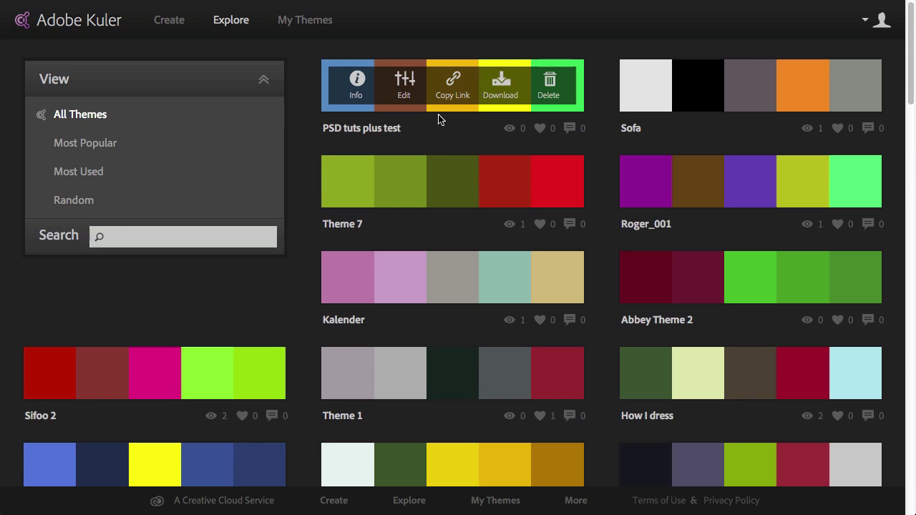
pyautogui.scroll(-7, 474, 180)
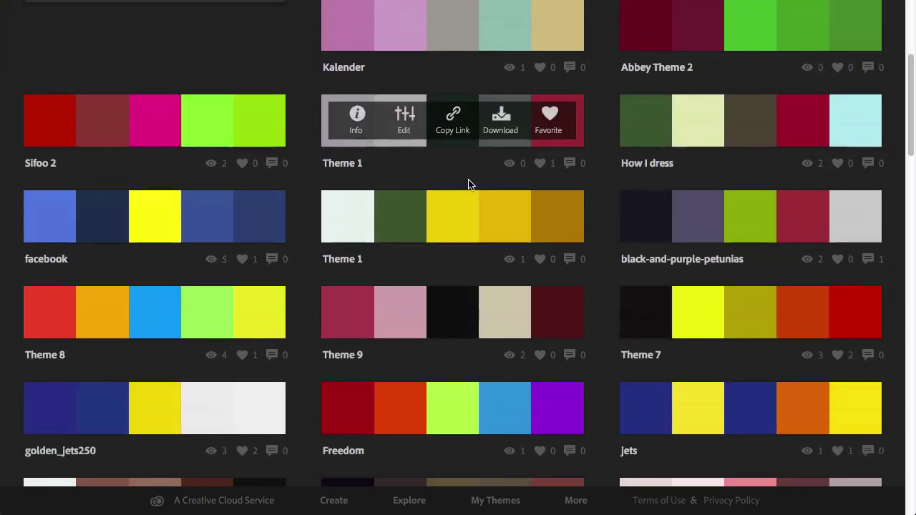
pyautogui.scroll(-2, 481, 217)
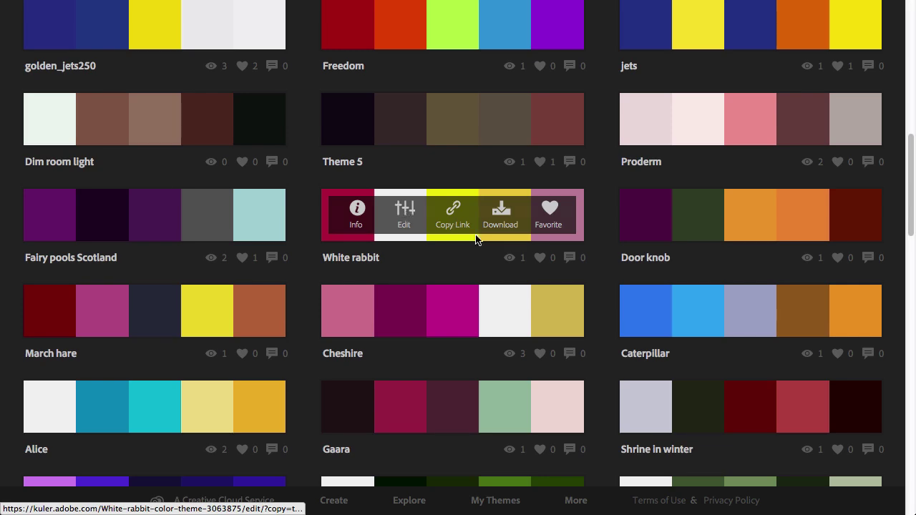
pyautogui.scroll(-3, 460, 262)
pyautogui.scroll(-4, 453, 273)
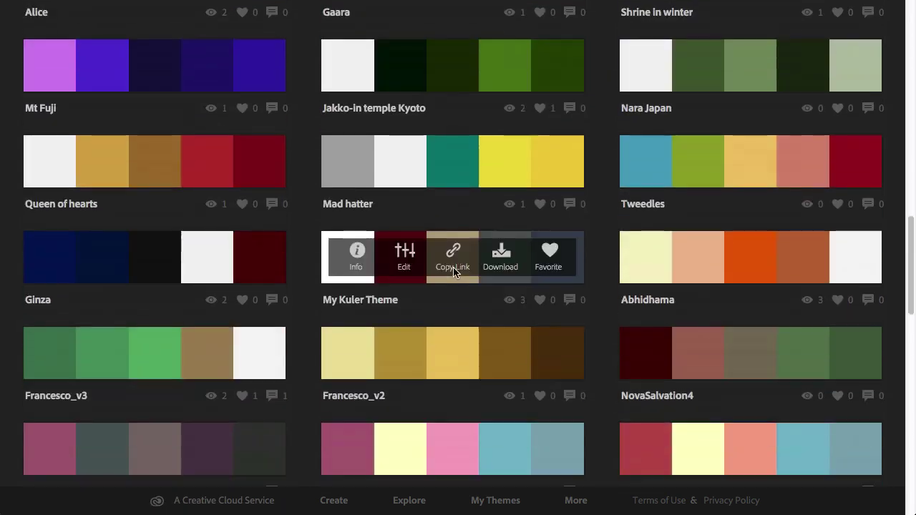
pyautogui.scroll(-5, 453, 267)
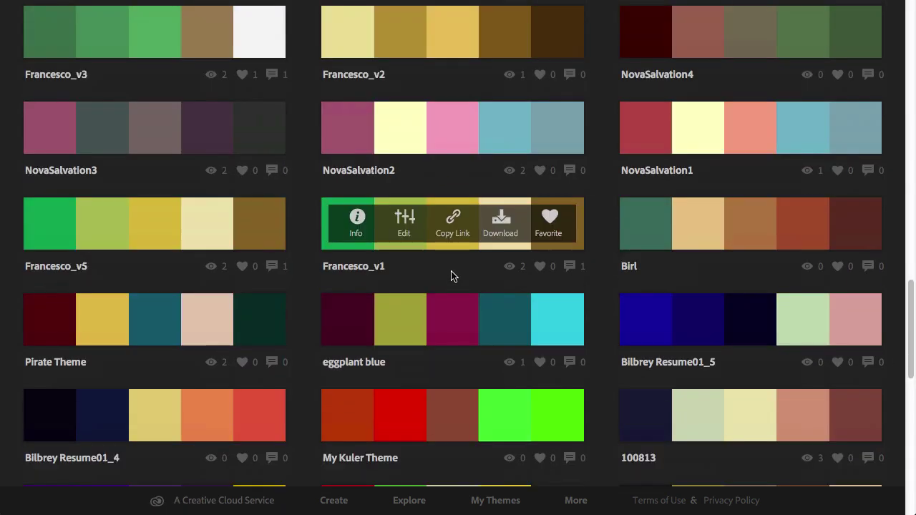
pyautogui.scroll(-5, 452, 275)
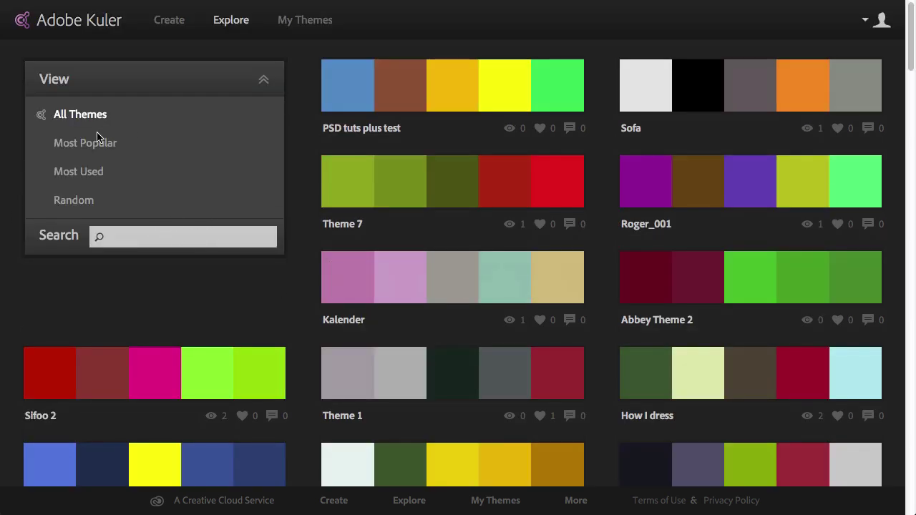
# Step: Browse the Most Popular and Random collections, then go to My Themes
pyautogui.click(92, 146)
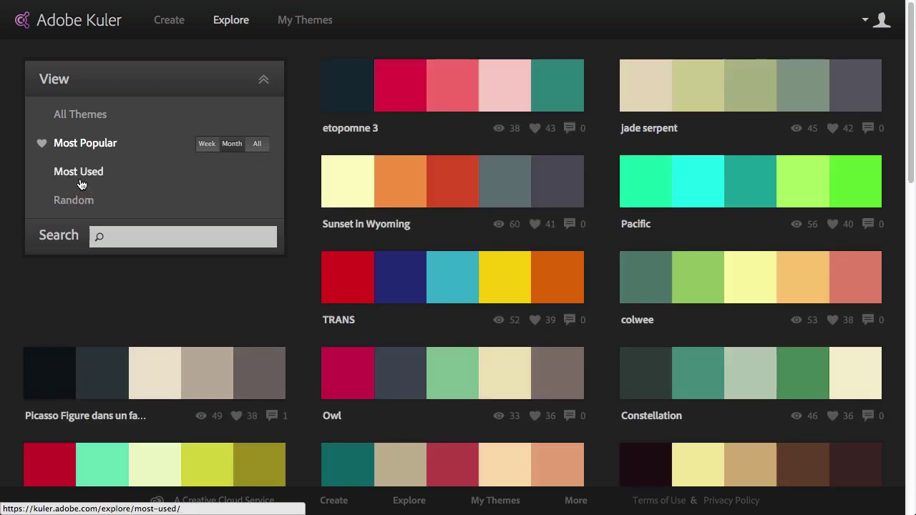
pyautogui.click(87, 201)
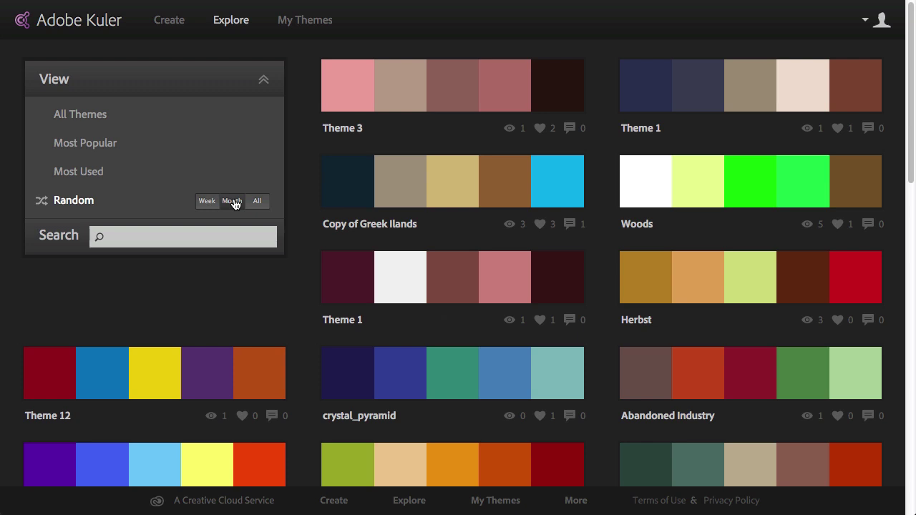
pyautogui.click(300, 21)
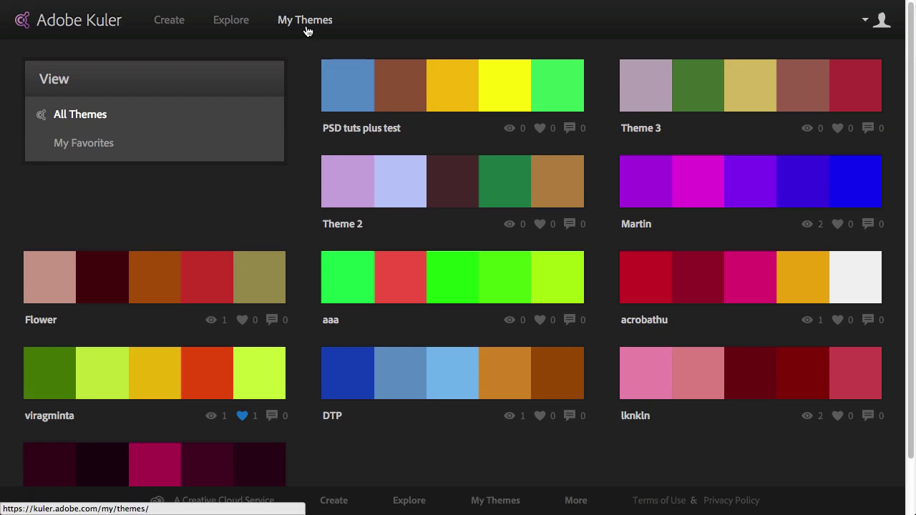
# Step: Create a new theme from the image _DSC9346.jpg
pyautogui.click(168, 23)
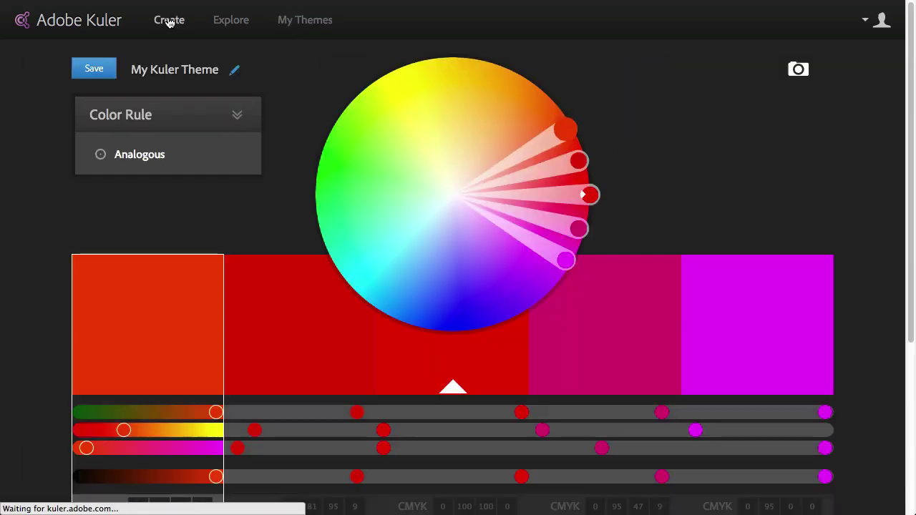
pyautogui.click(798, 70)
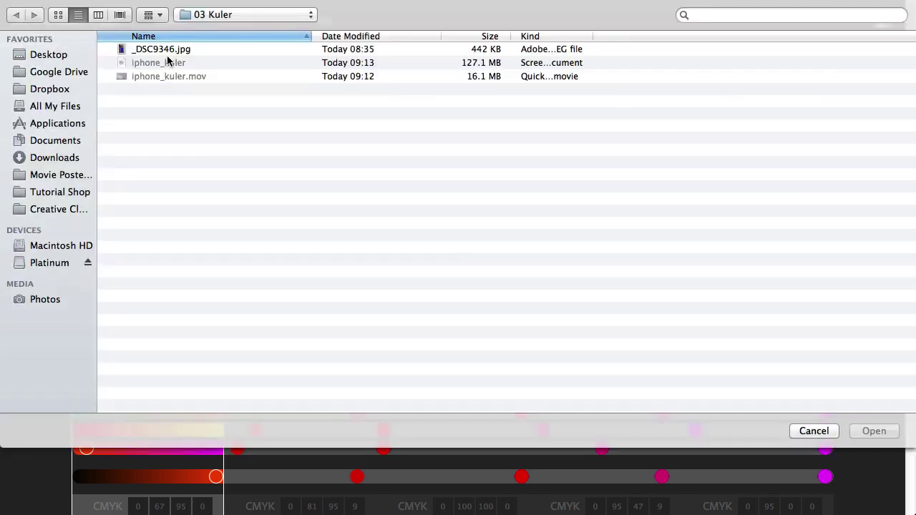
pyautogui.click(174, 50)
pyautogui.doubleClick(174, 50)
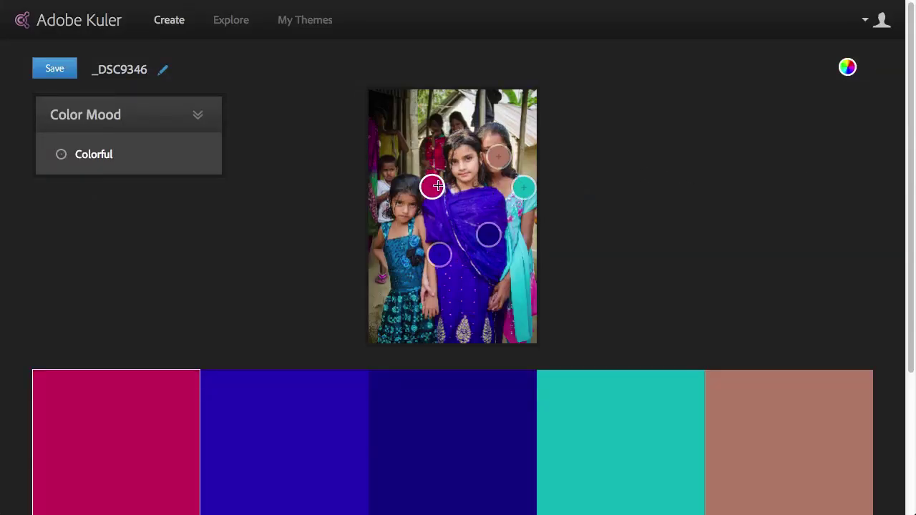
pyautogui.click(99, 156)
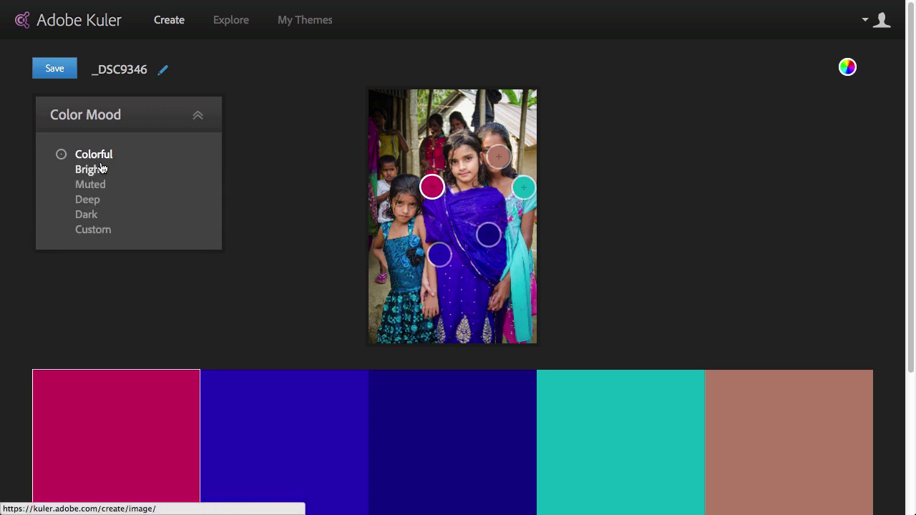
pyautogui.click(101, 171)
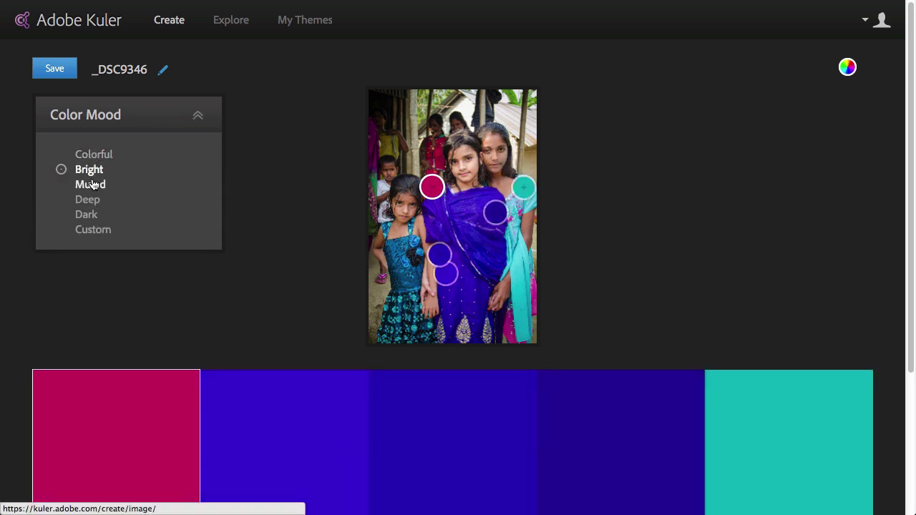
pyautogui.click(91, 188)
pyautogui.click(85, 203)
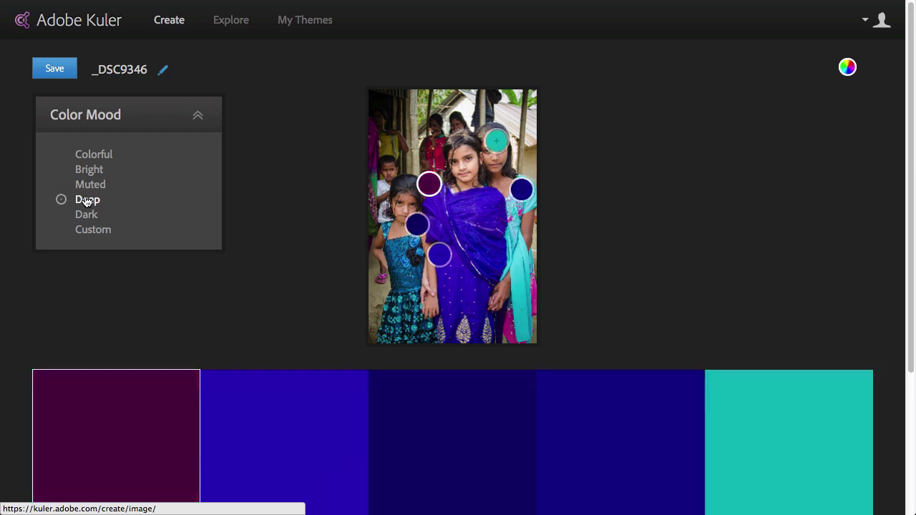
pyautogui.click(86, 214)
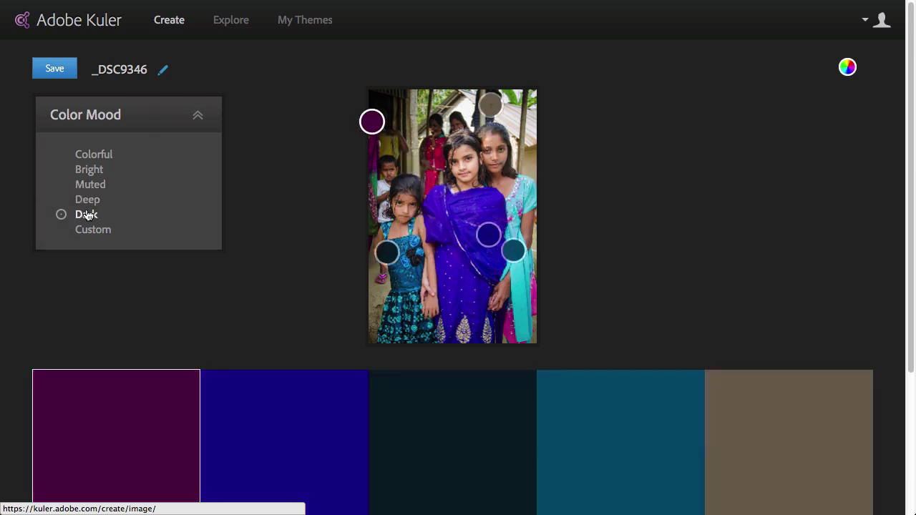
pyautogui.click(90, 233)
pyautogui.click(91, 223)
pyautogui.click(90, 169)
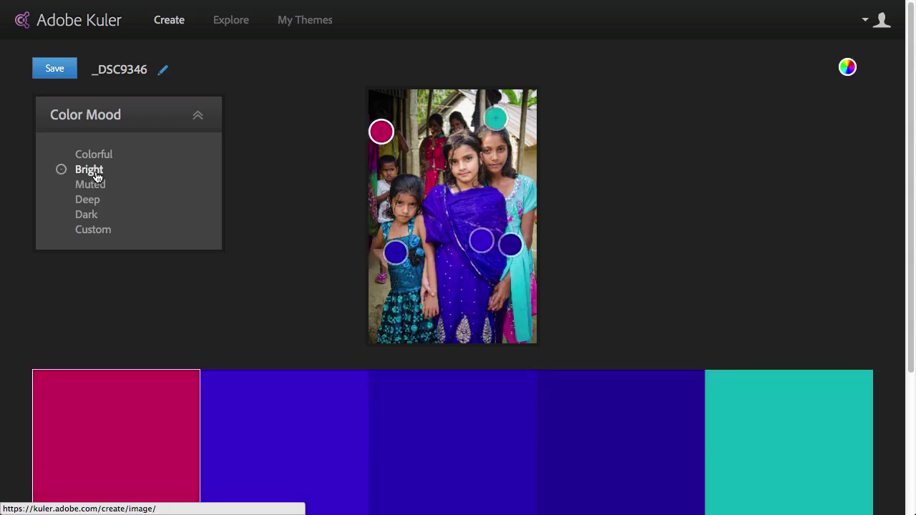
pyautogui.click(96, 157)
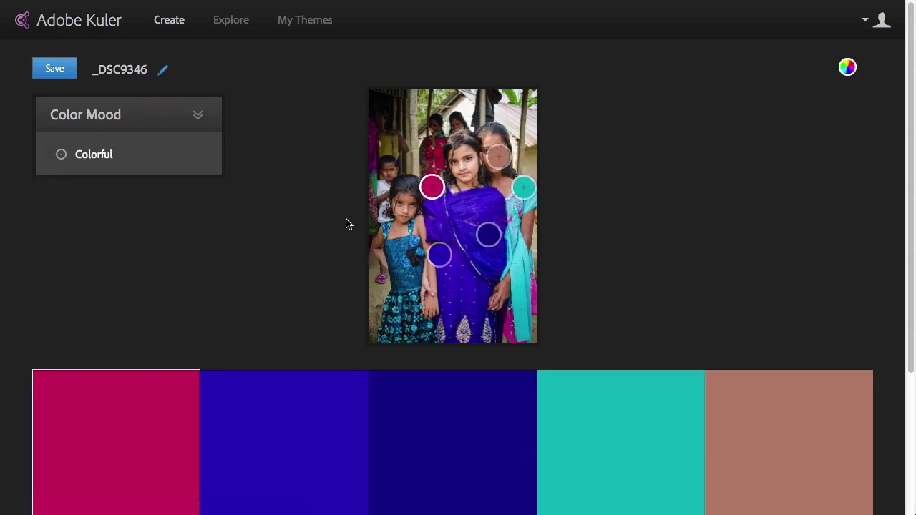
# Step: Resample colours from the photo: purple, the magenta dress, and the teal skirt for the fifth
pyautogui.moveTo(432, 187); pyautogui.dragTo(446, 275)
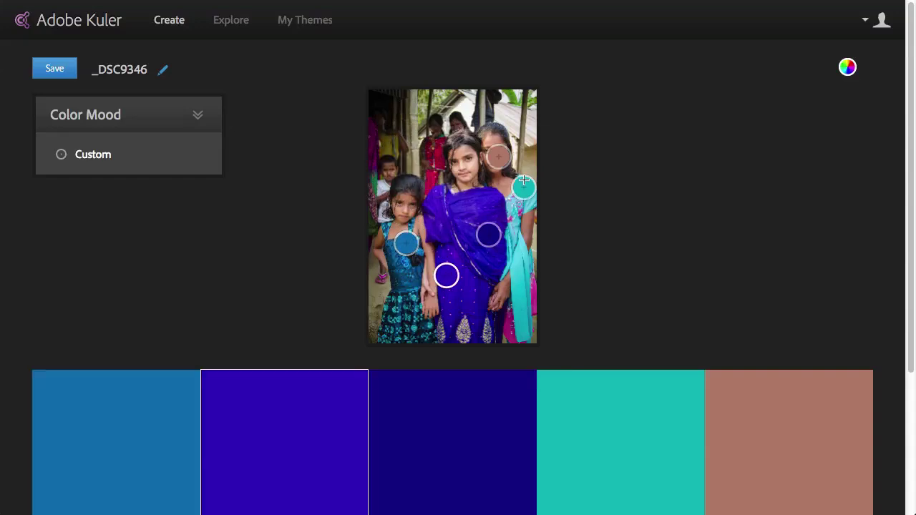
pyautogui.moveTo(490, 233); pyautogui.dragTo(508, 328)
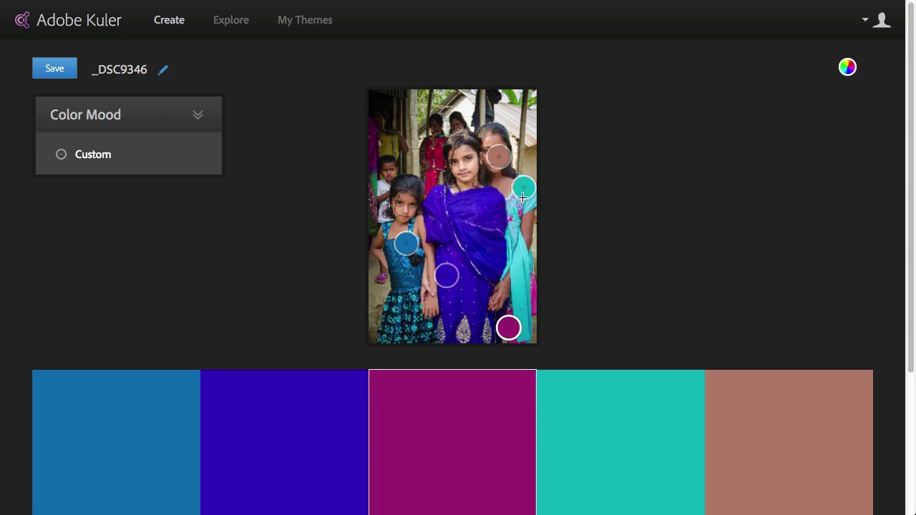
pyautogui.moveTo(505, 155); pyautogui.dragTo(424, 327)
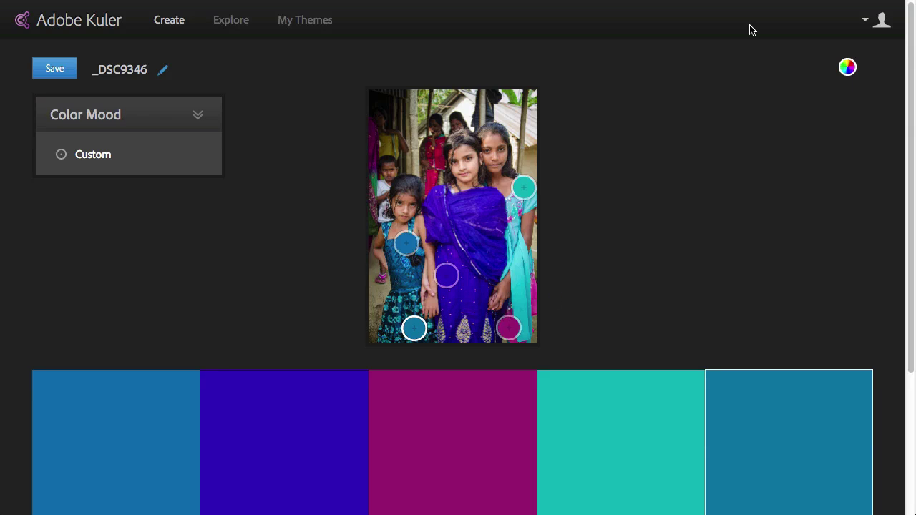
# Step: Switch the image-based theme from the photo view to the colour-wheel editor
pyautogui.scroll(-3, 736, 143)
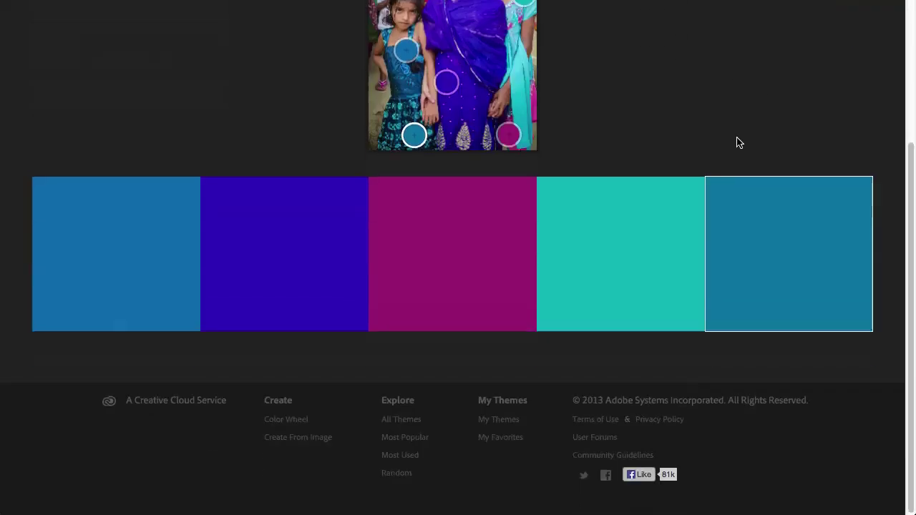
pyautogui.scroll(3, 737, 143)
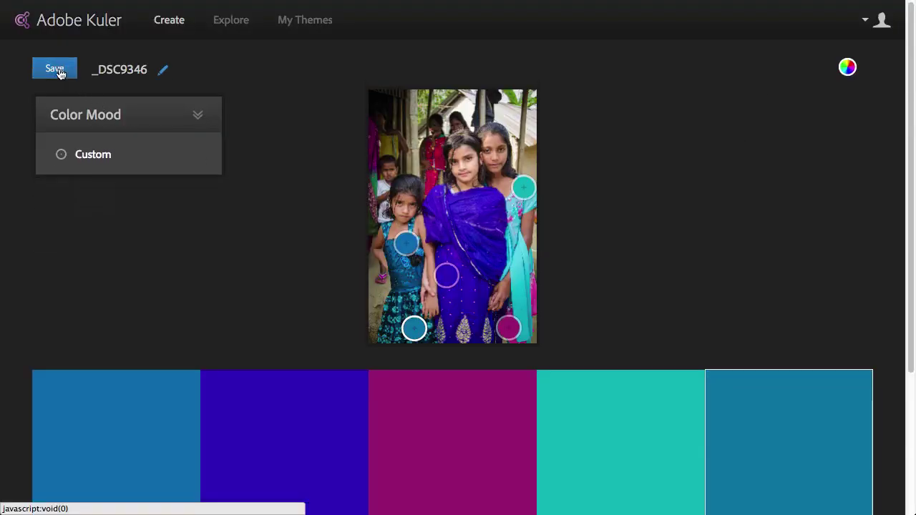
pyautogui.click(849, 69)
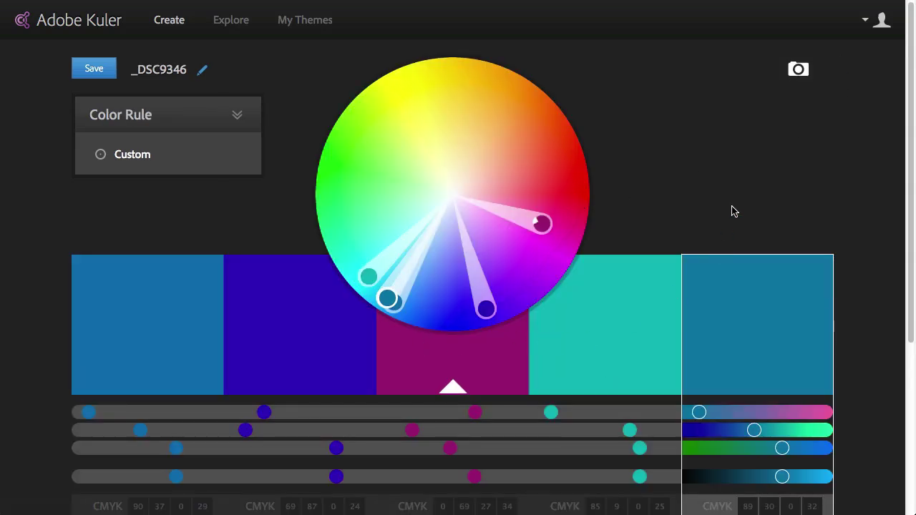
pyautogui.scroll(-5, 716, 206)
pyautogui.scroll(5, 723, 204)
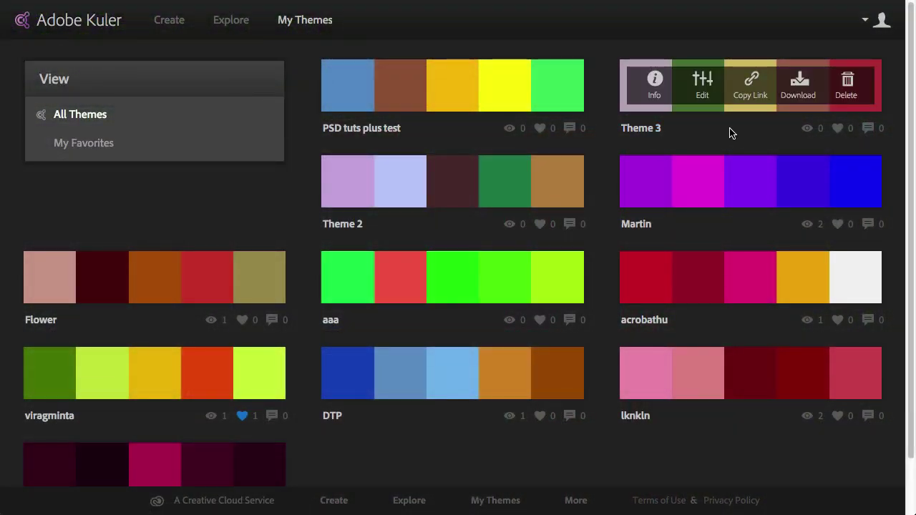
# Step: Download Theme 3 from My Themes as Theme 3.ase and open it in Photoshop
pyautogui.moveTo(766, 112)
pyautogui.click(799, 89)
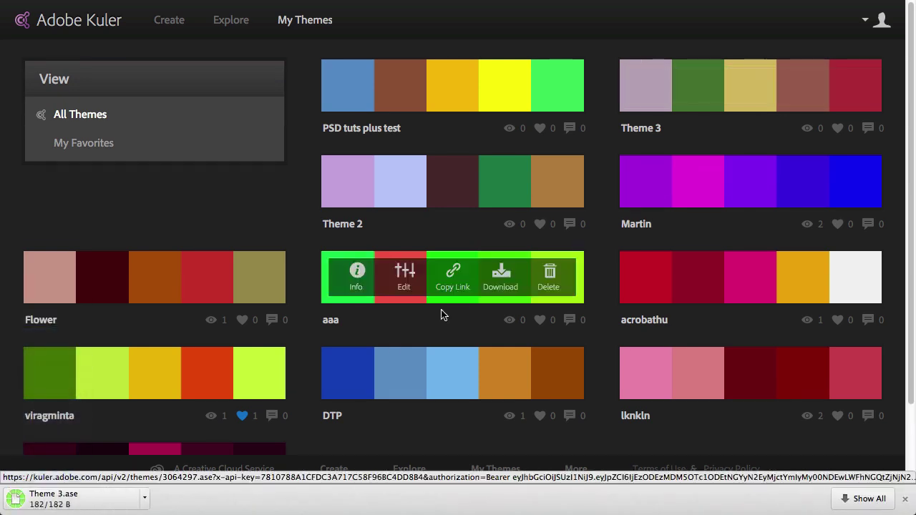
pyautogui.click(79, 501)
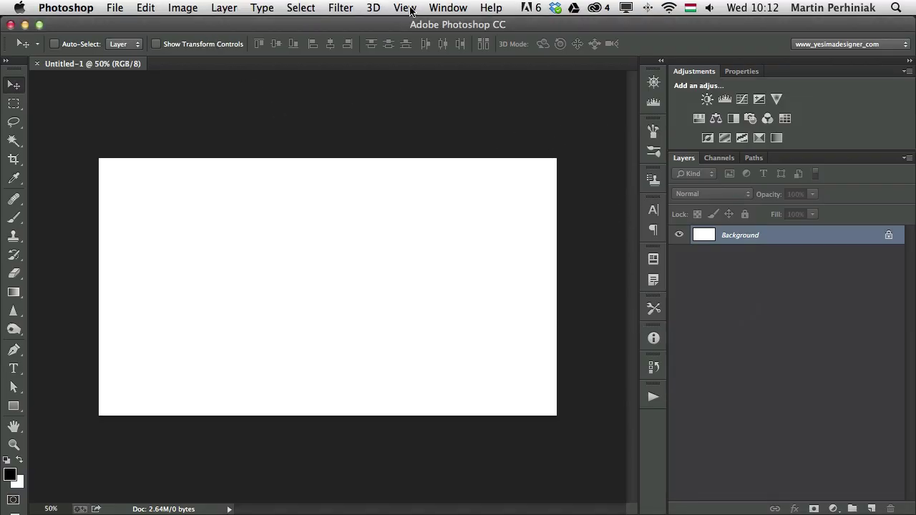
# Step: Open the Kuler panel from Window > Extensions to browse the newest themes
pyautogui.click(443, 8)
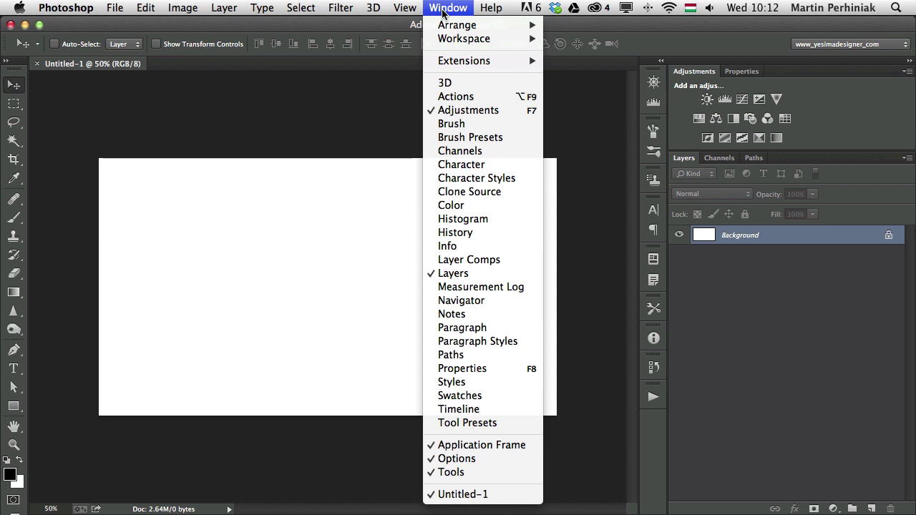
pyautogui.moveTo(473, 60)
pyautogui.click(619, 75)
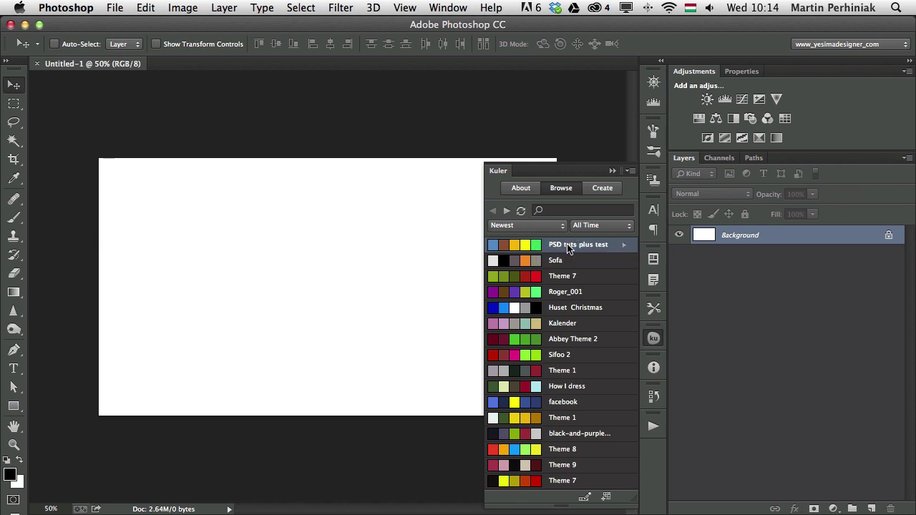
# Step: Add the PSD tuts plus test theme's colours to the Swatches panel
pyautogui.click(623, 248)
pyautogui.click(625, 247)
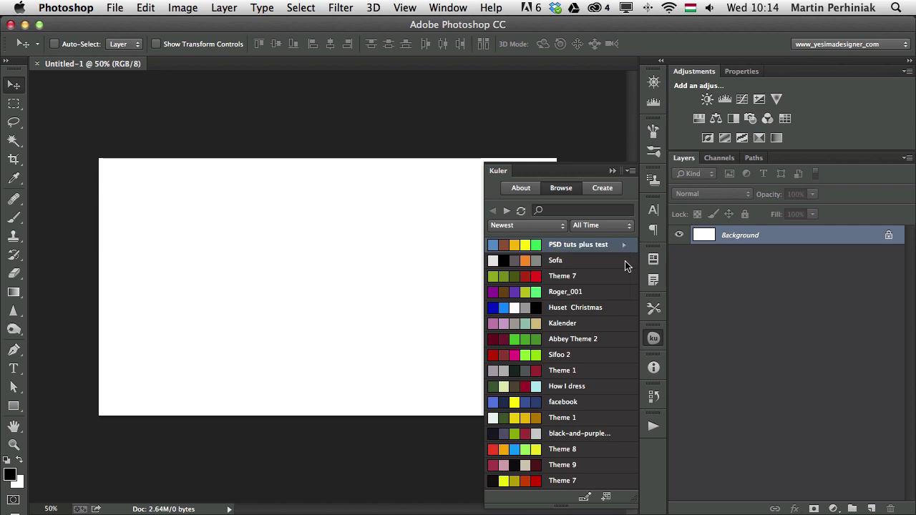
pyautogui.click(627, 246)
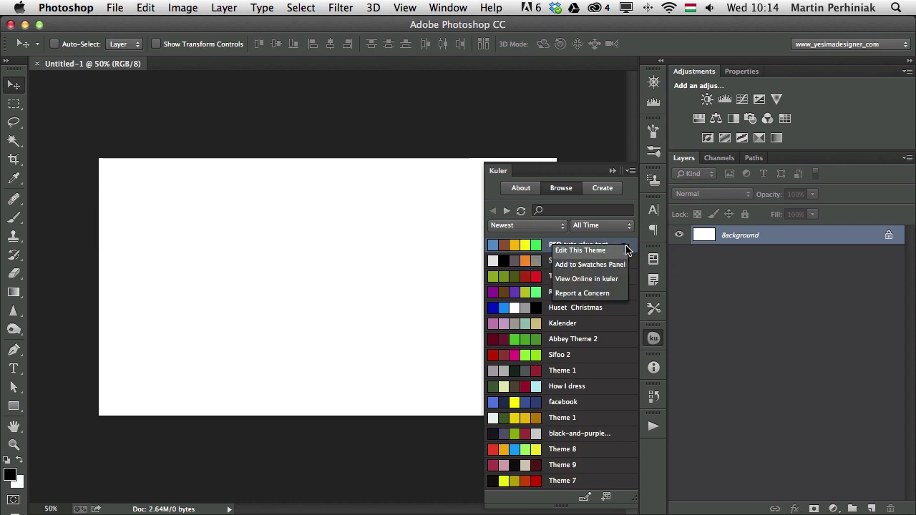
pyautogui.click(588, 264)
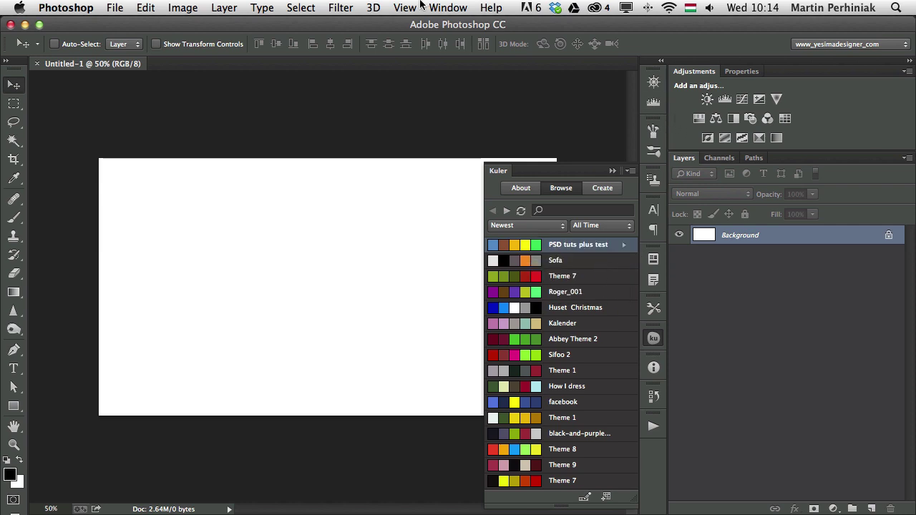
# Step: Show the Swatches panel and pull it out of the dock as a floating panel
pyautogui.click(458, 8)
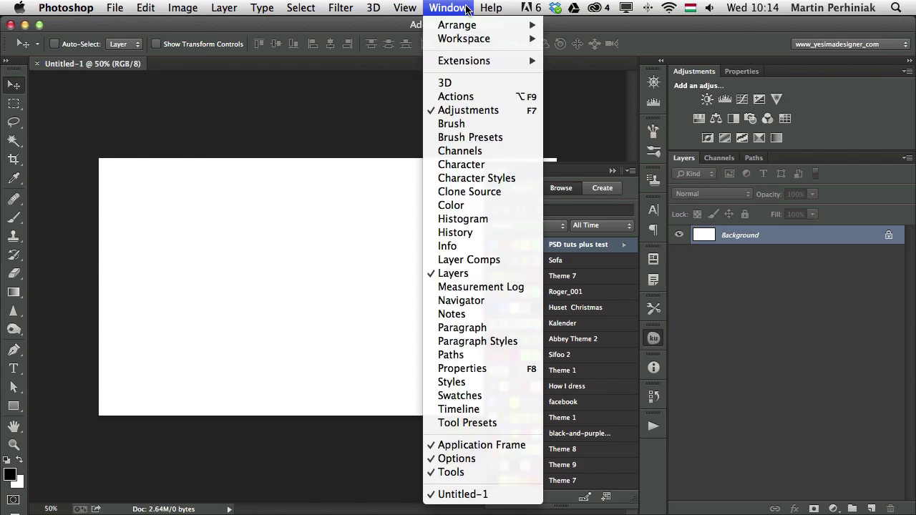
pyautogui.click(473, 396)
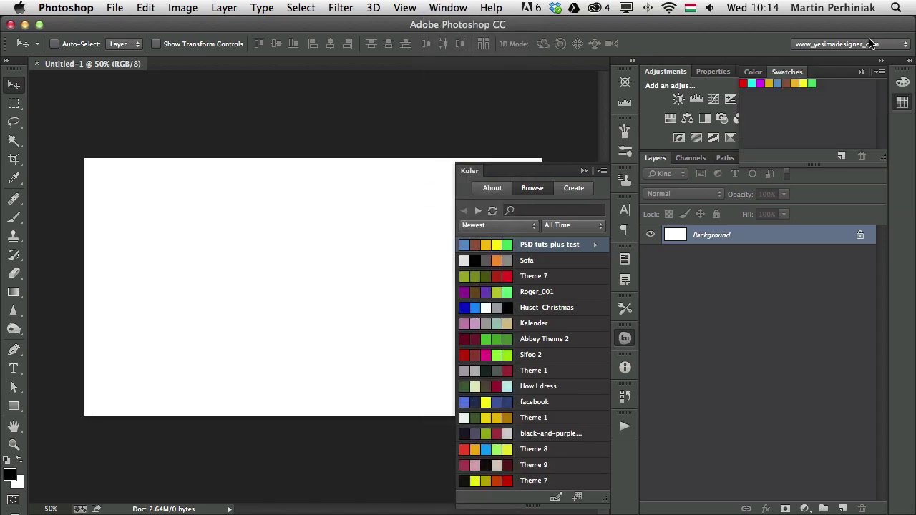
pyautogui.moveTo(789, 72); pyautogui.dragTo(269, 92)
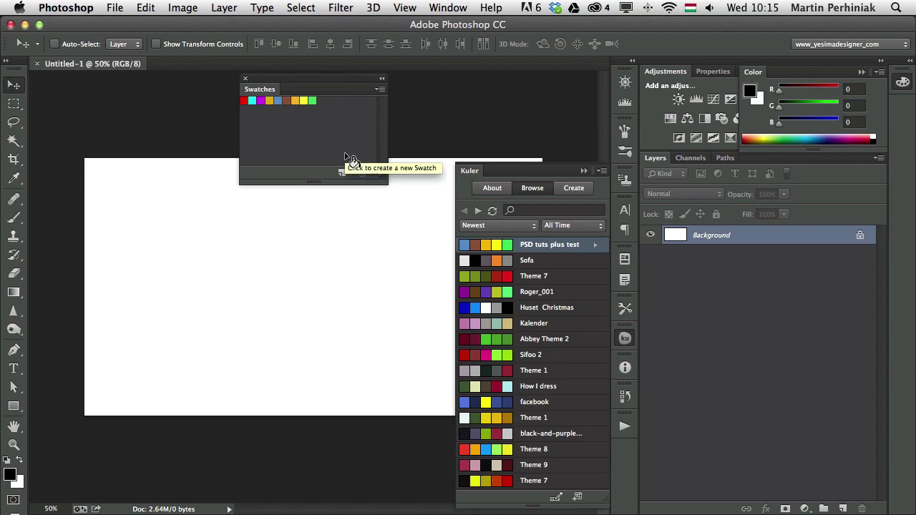
# Step: Open Theme 3.ase from the Finder Desktop with Photoshop CC to append its colours
pyautogui.press('super+Tab')
pyautogui.press('super+Tab')
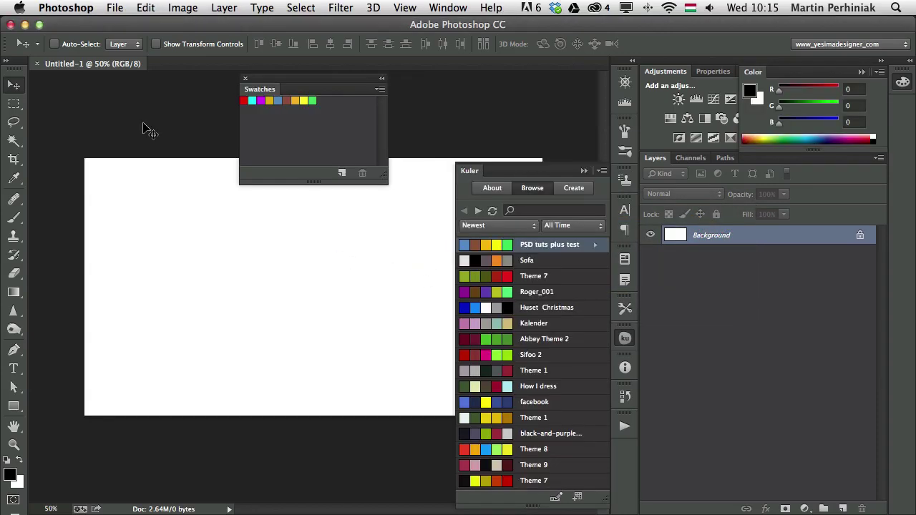
pyautogui.press('super+Tab')
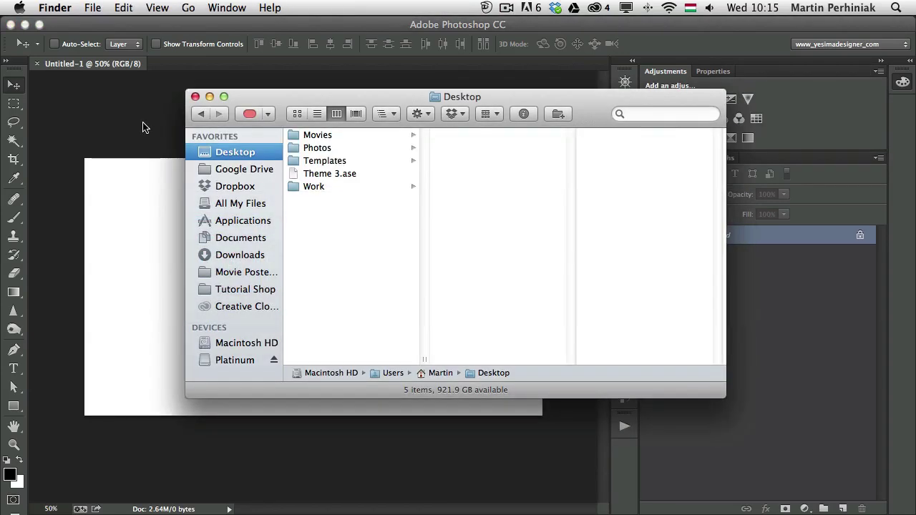
pyautogui.rightClick(326, 174)
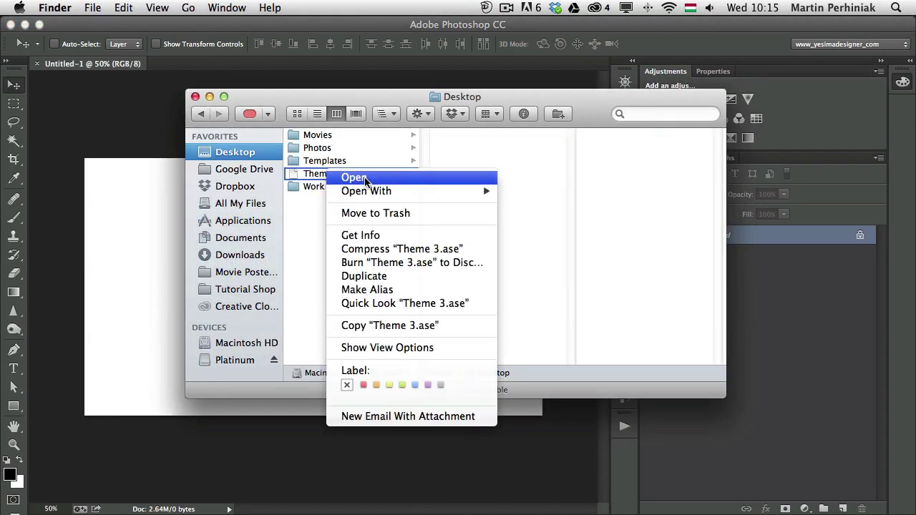
pyautogui.moveTo(387, 191)
pyautogui.click(573, 192)
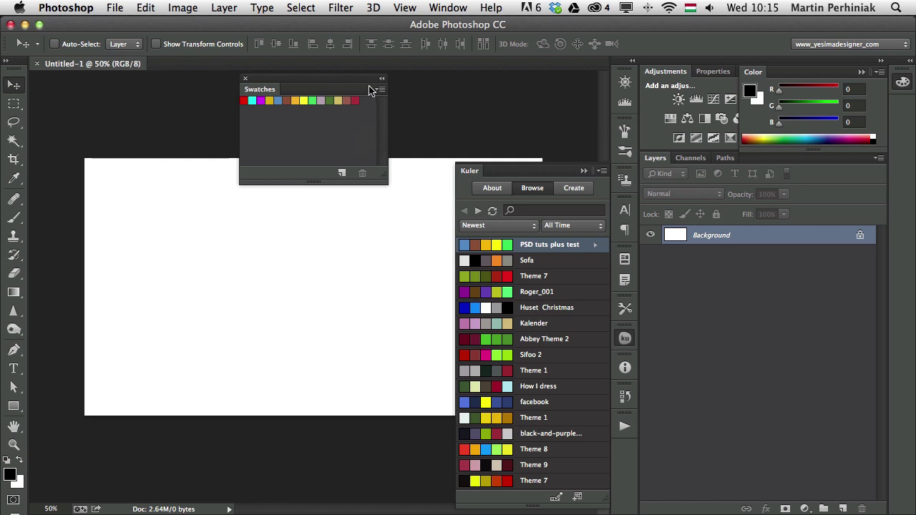
# Step: Drag the floating Swatches panel down over the middle of the canvas
pyautogui.click(377, 89)
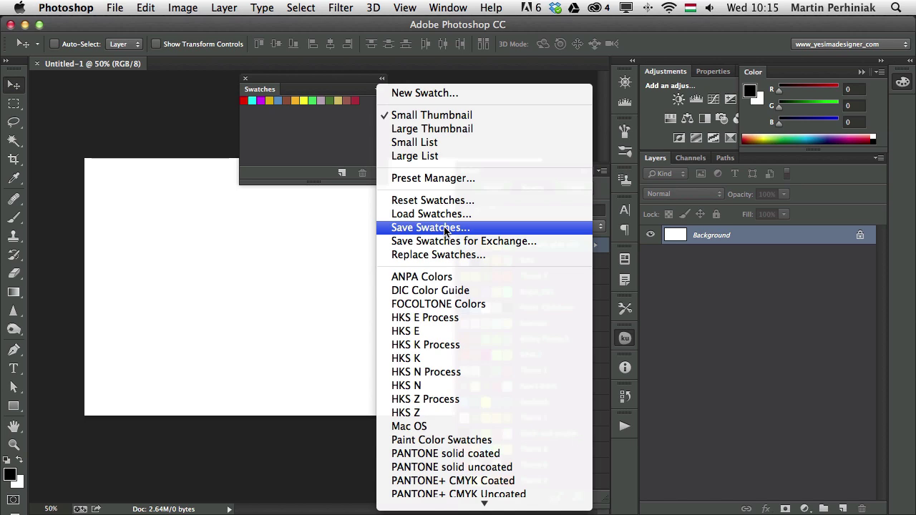
pyautogui.click(333, 93)
pyautogui.moveTo(332, 93); pyautogui.dragTo(379, 208)
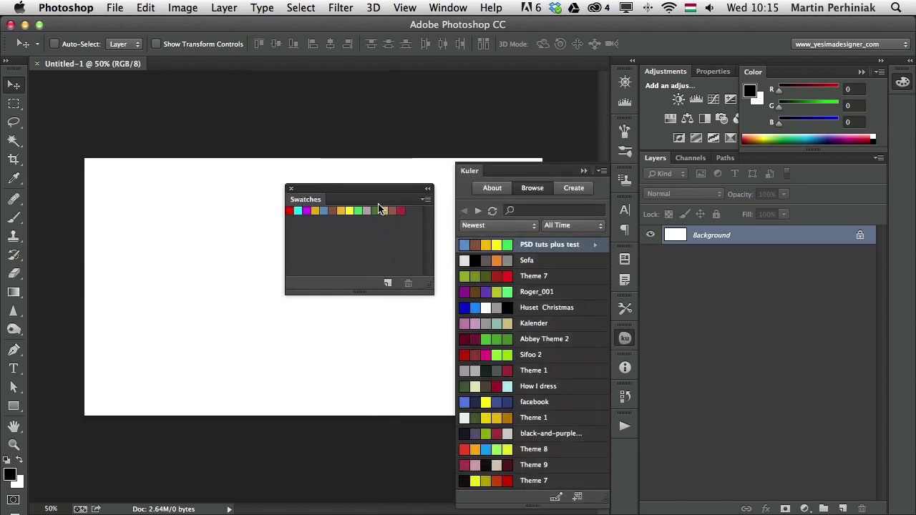